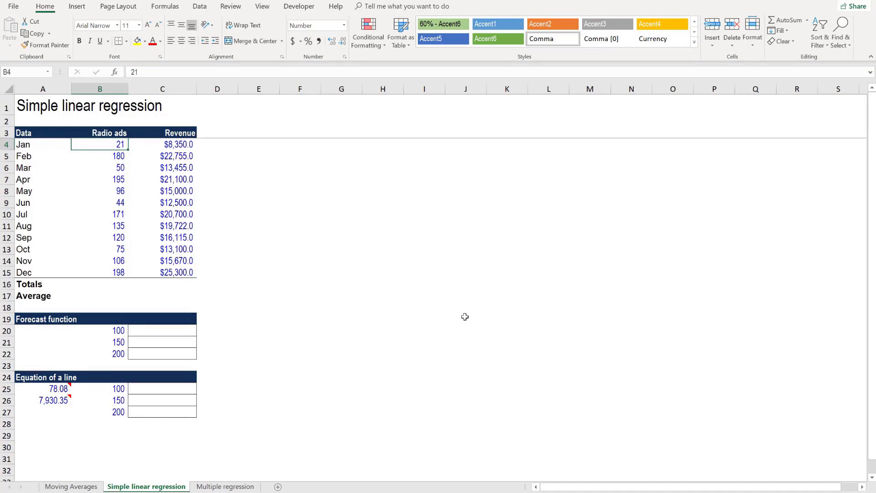
Step: Select B4:C15, the Radio ads and Revenue values for Jan through Dec
key(ctrl+shift+Down)
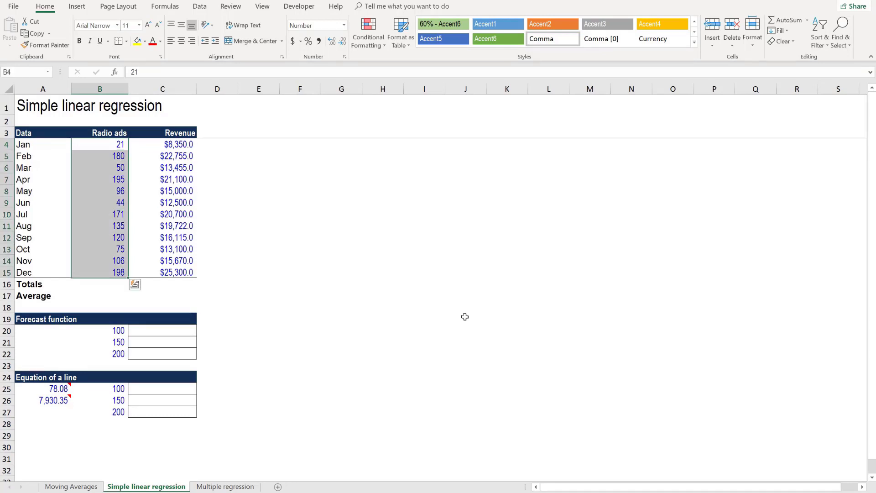
key(Right)
key(ctrl+shift+Down)
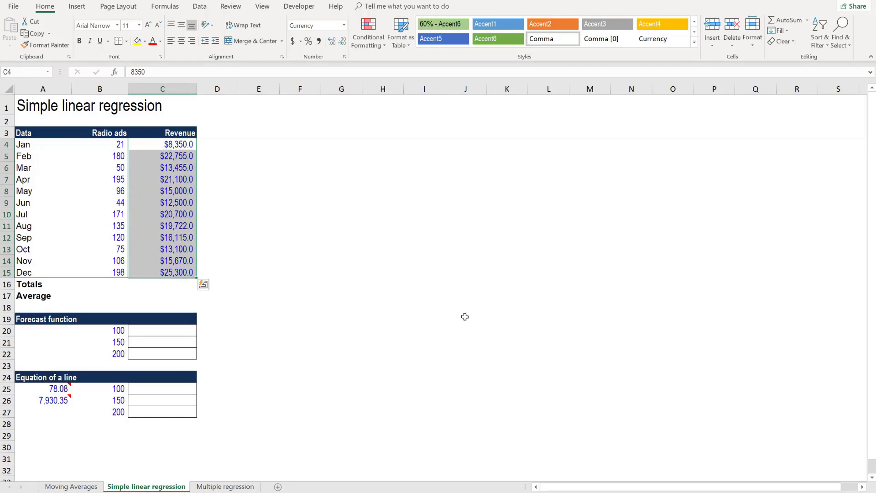
key(Left)
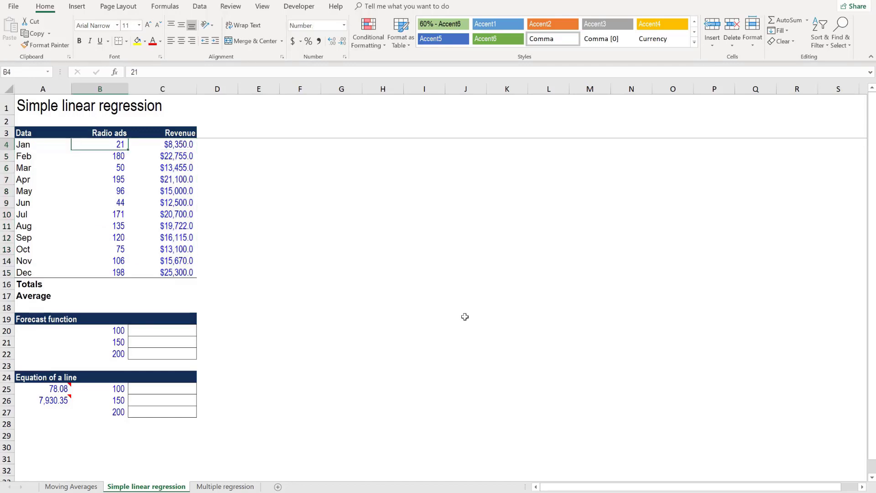
key(ctrl+shift+Down)
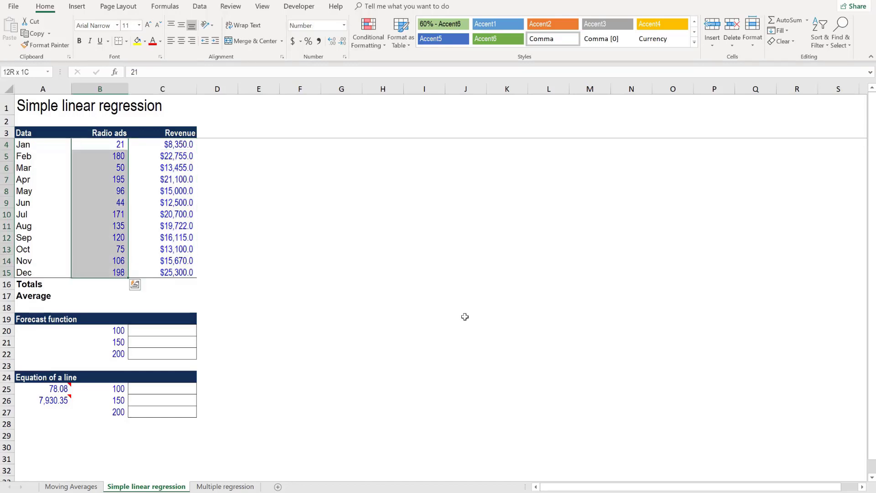
key(shift+Right)
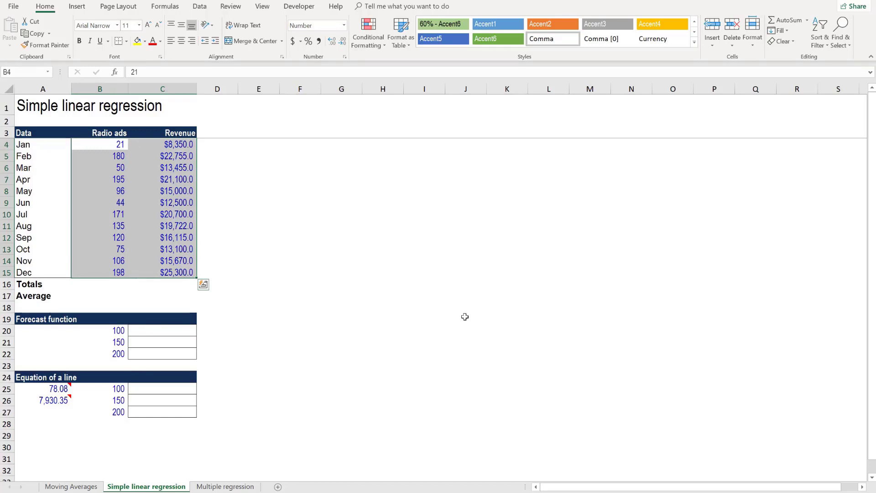
Step: Insert a plain scatter chart of the data, moved beside the table and enlarged
click(75, 6)
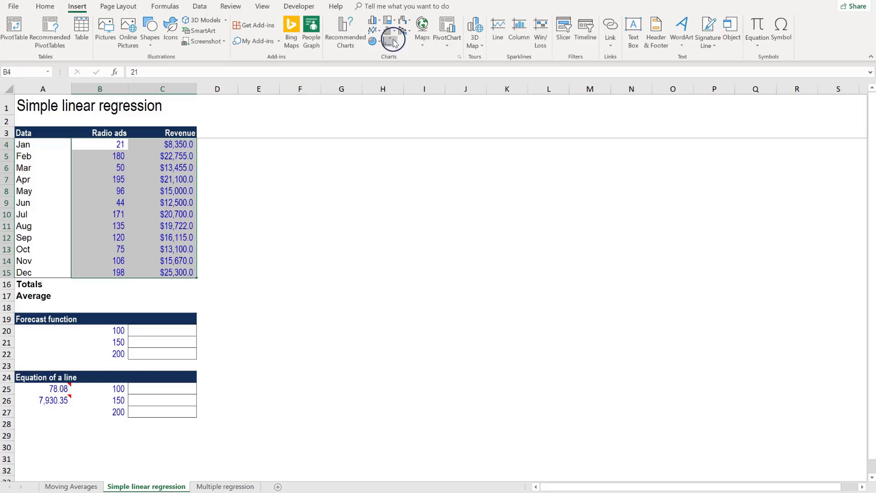
click(396, 44)
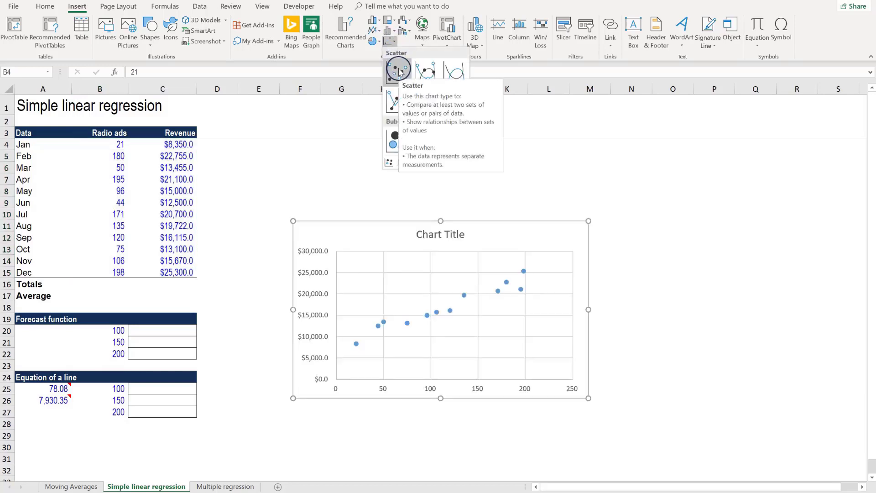
click(397, 69)
drag(381, 216, 356, 163)
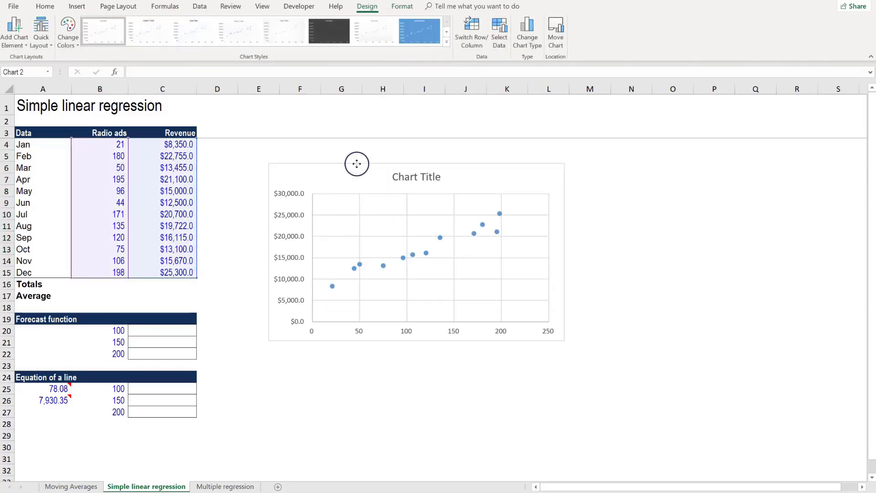
drag(563, 337, 698, 426)
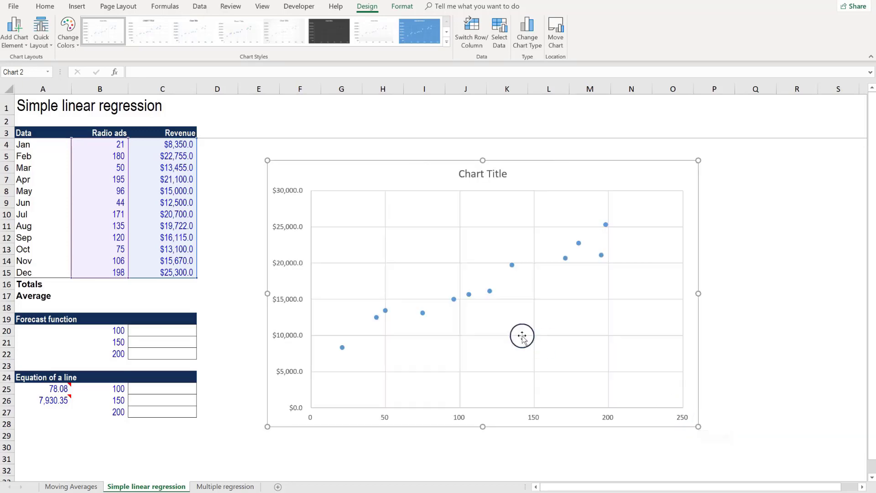
Step: Delete the chart's horizontal and vertical gridlines
click(453, 266)
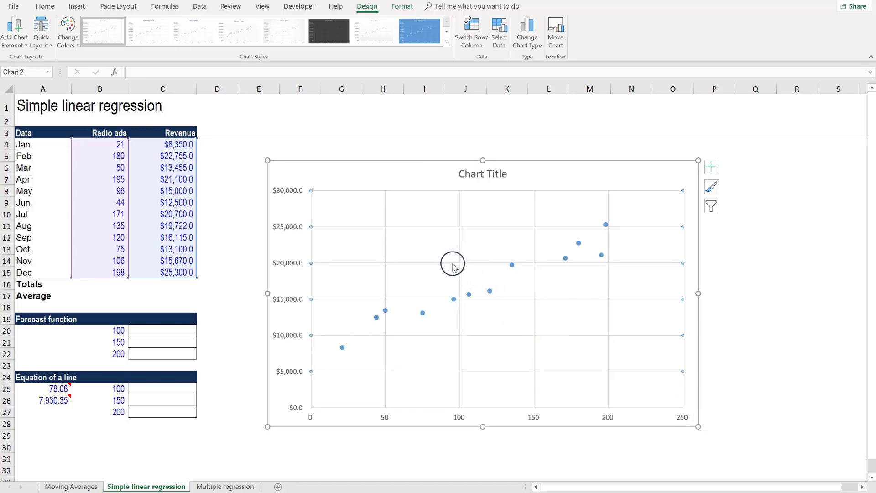
key(Delete)
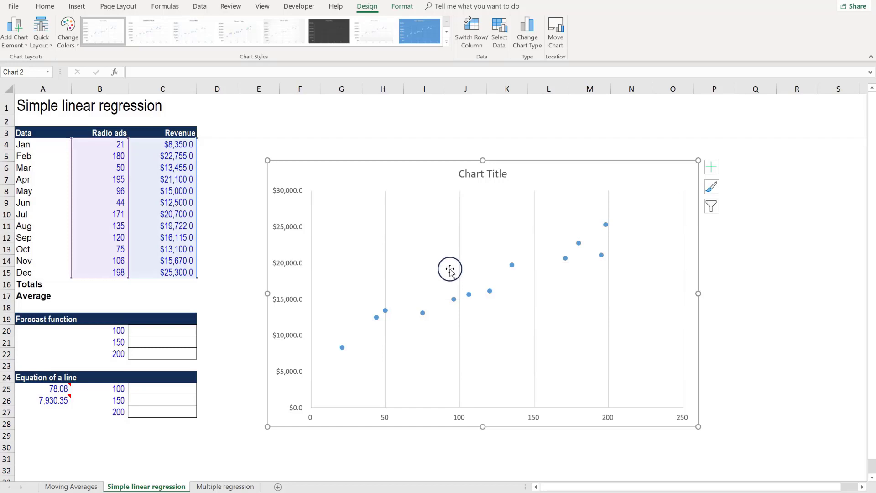
click(385, 289)
key(Delete)
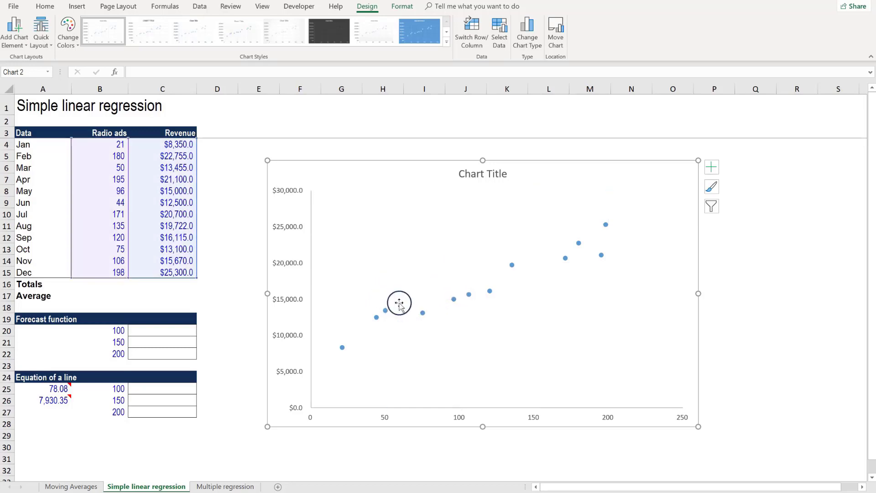
Step: Format the data markers as built-in size 8 with dark navy fill and no outline
click(386, 310)
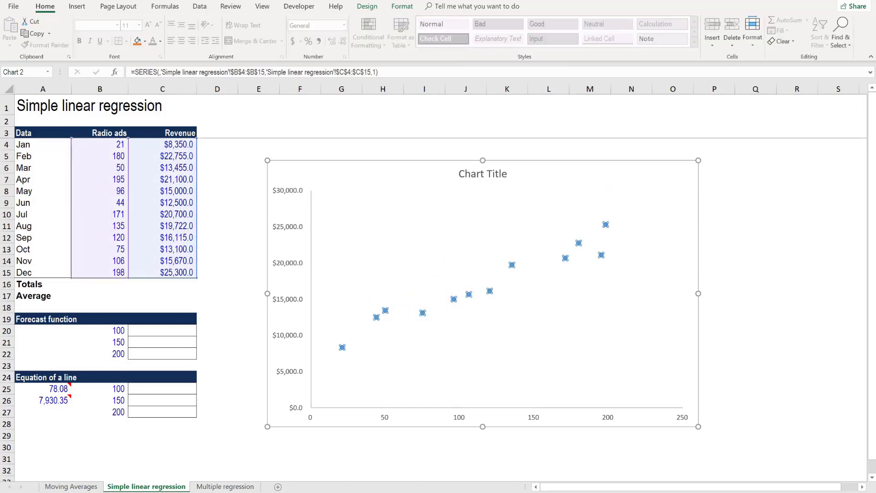
right_click(490, 291)
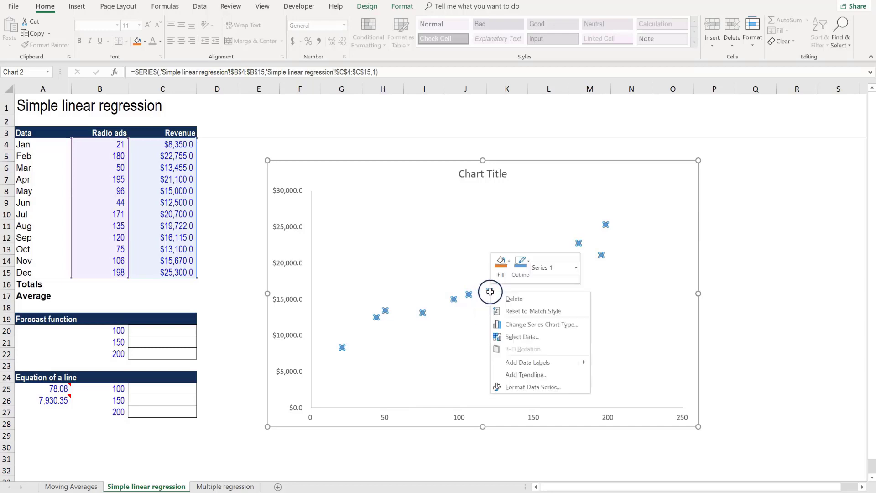
click(516, 386)
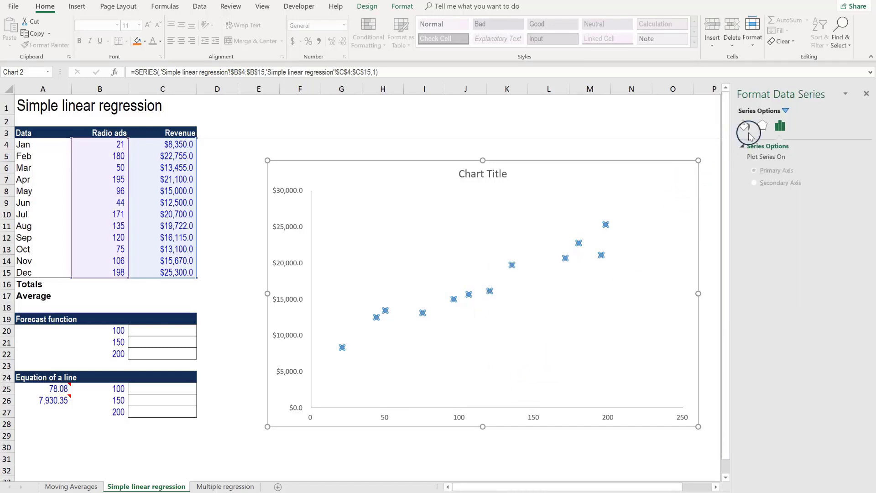
click(745, 128)
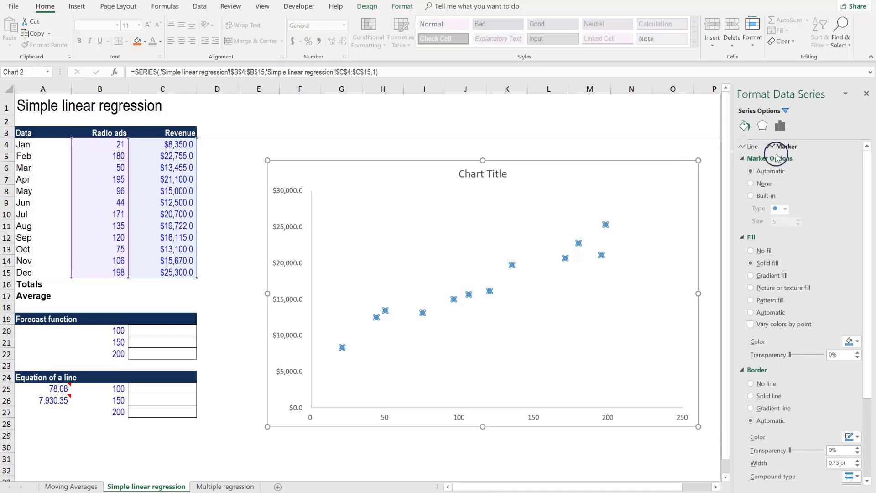
click(753, 196)
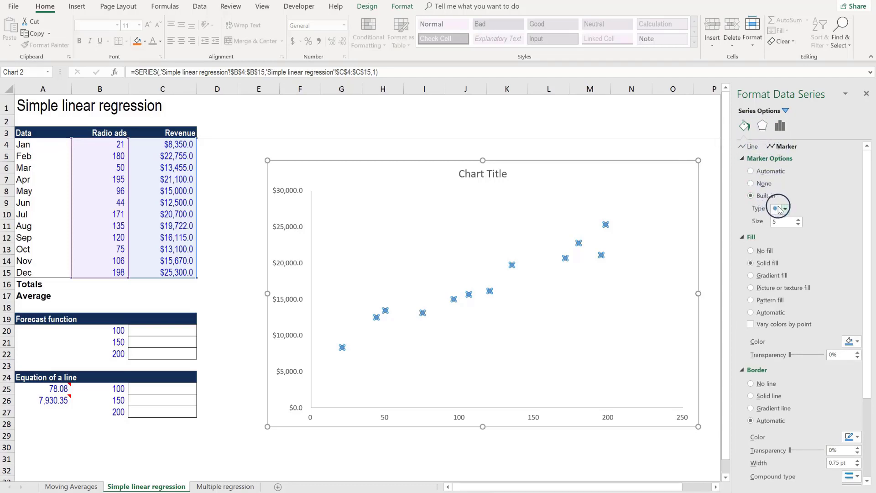
click(798, 219)
click(798, 219)
click(797, 220)
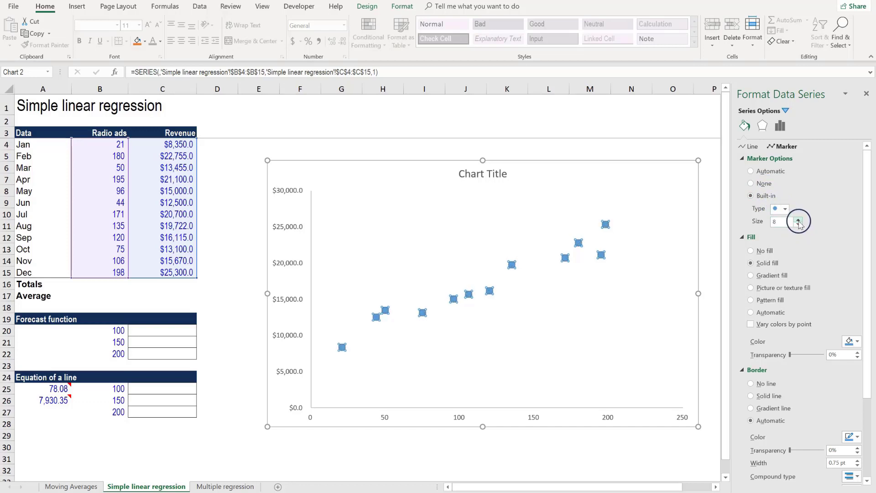
click(850, 343)
click(846, 438)
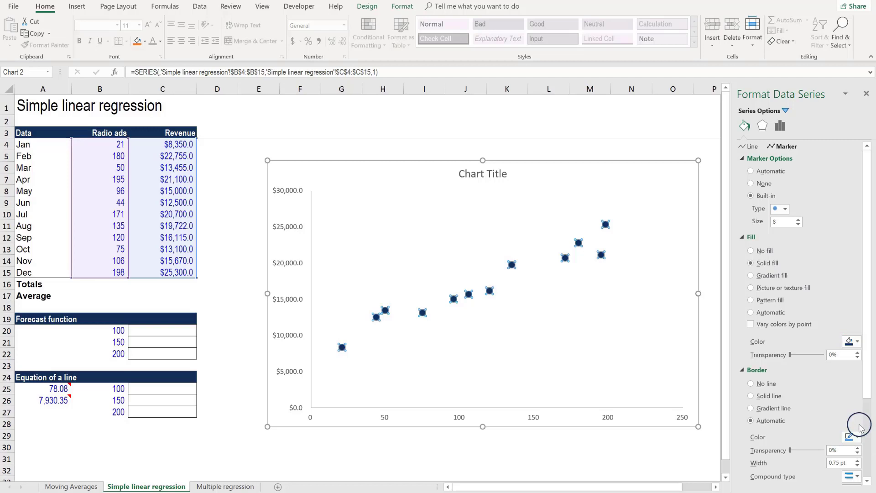
click(760, 387)
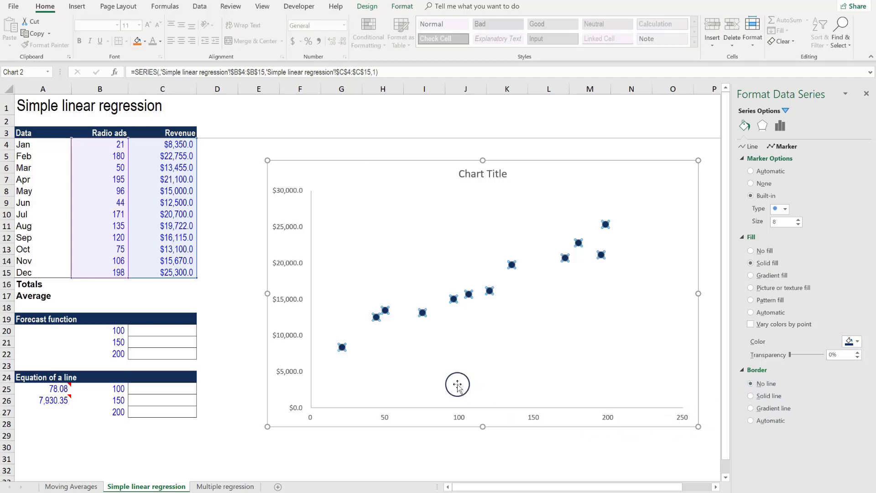
Step: Replace the chart title placeholder with 'Ads vs Revenue'
click(455, 369)
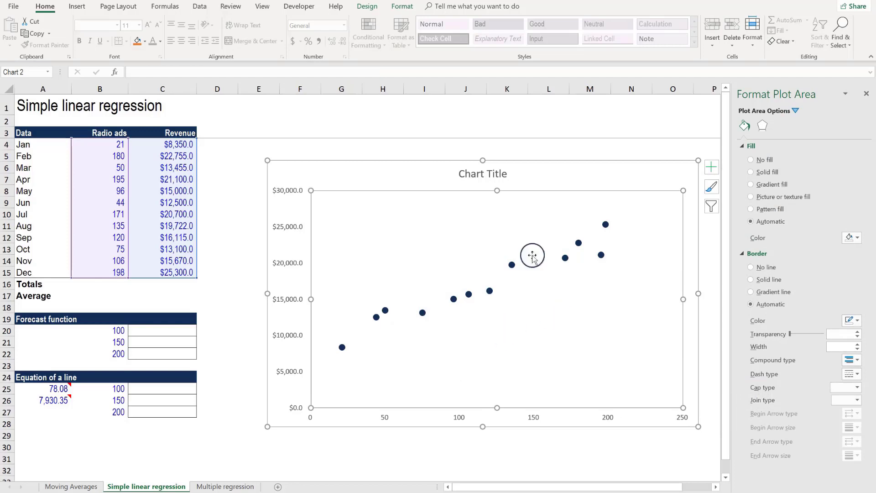
click(484, 168)
drag(457, 173, 508, 175)
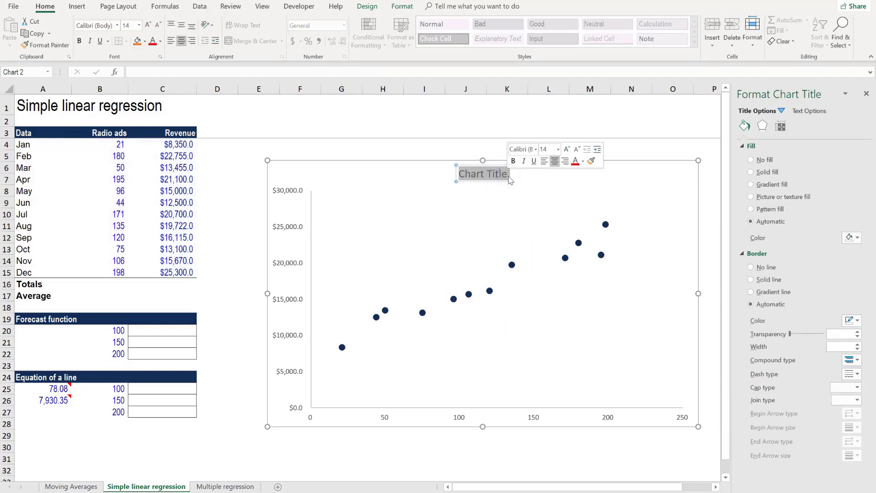
text(Ads)
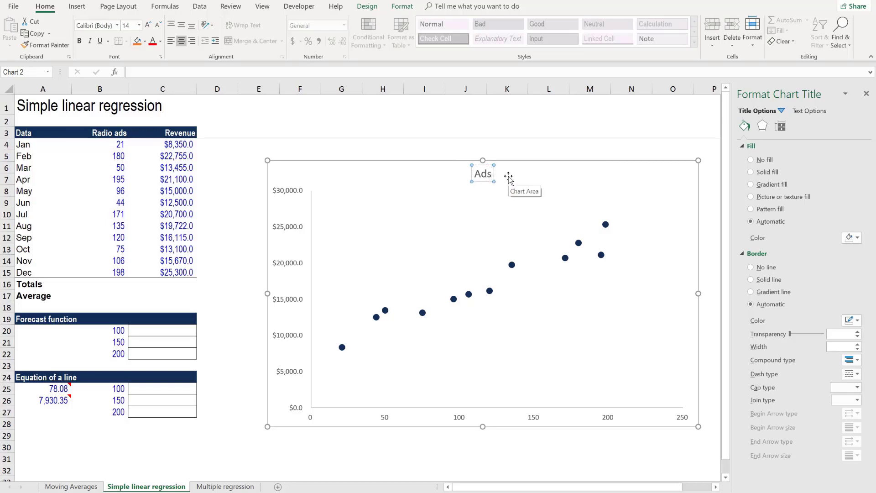
text( vs Revenue)
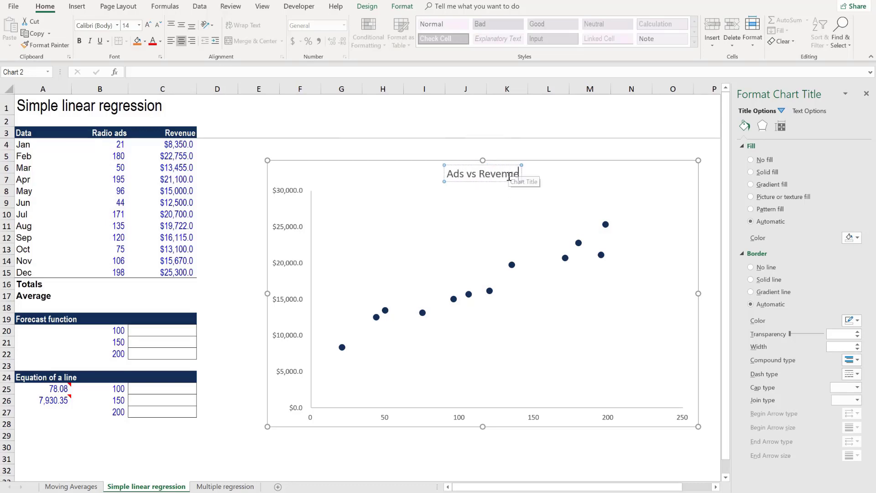
click(349, 167)
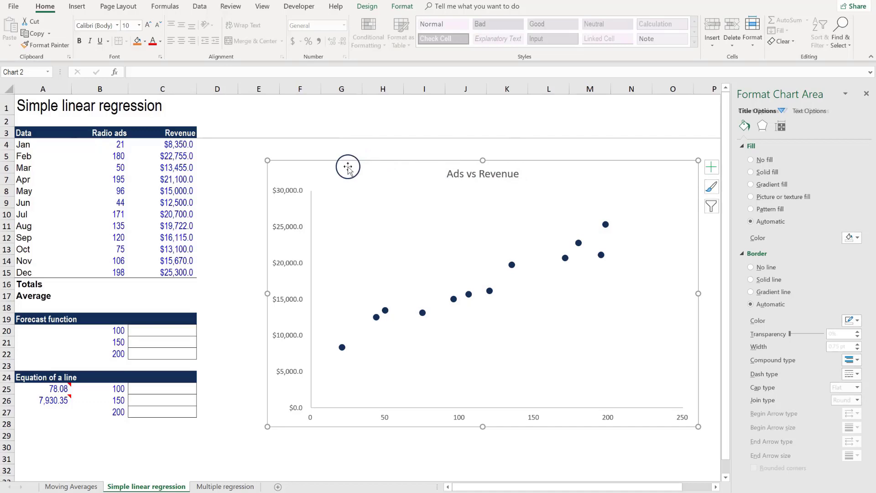
Step: Add a linear trendline to the data series, displaying its equation and R-squared value
click(423, 314)
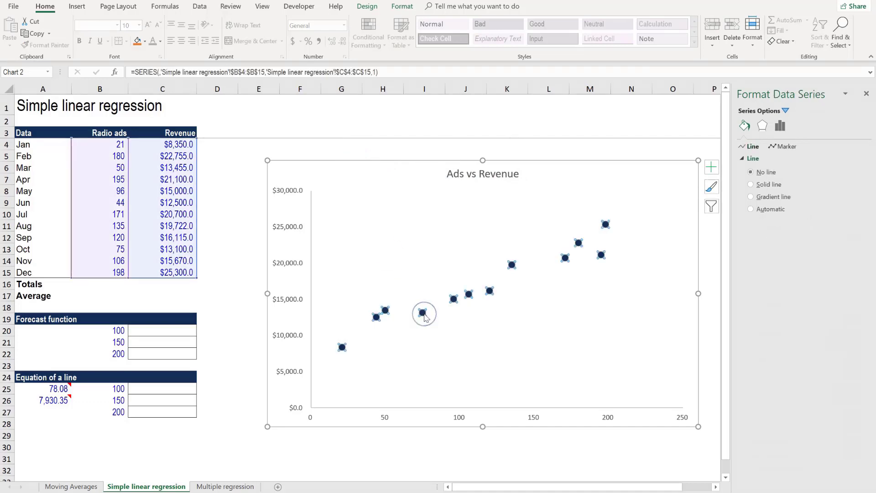
right_click(424, 315)
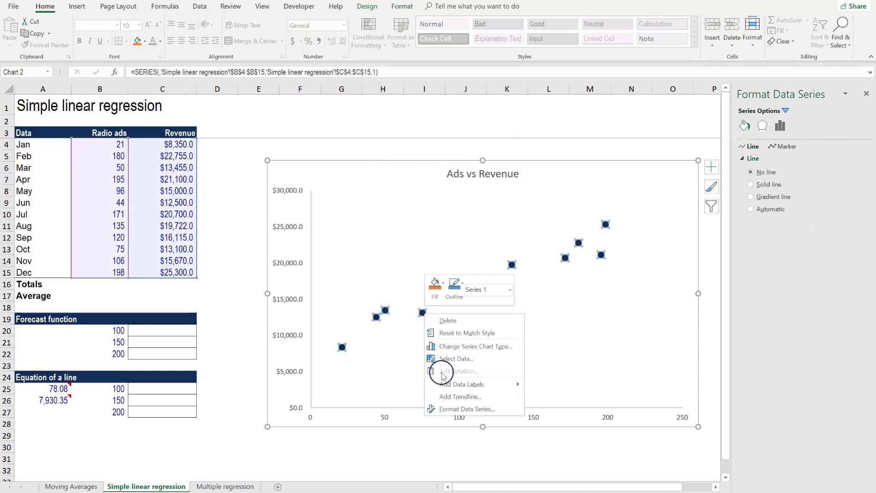
click(449, 397)
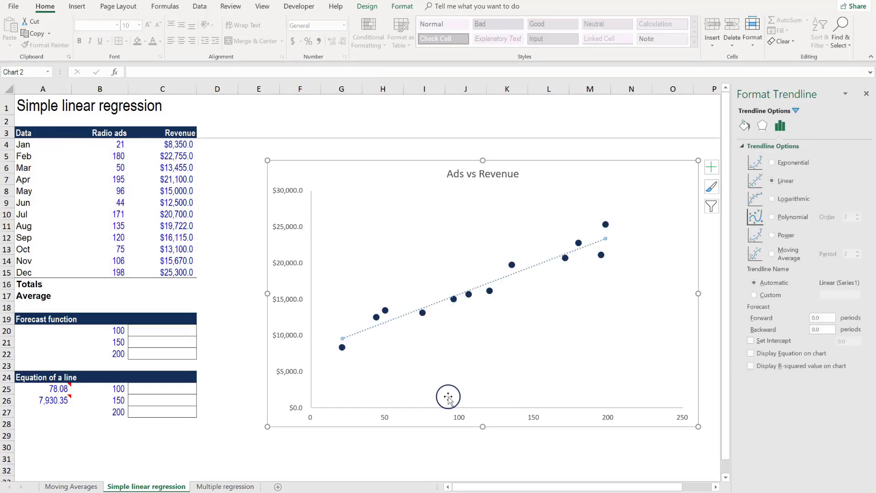
click(784, 189)
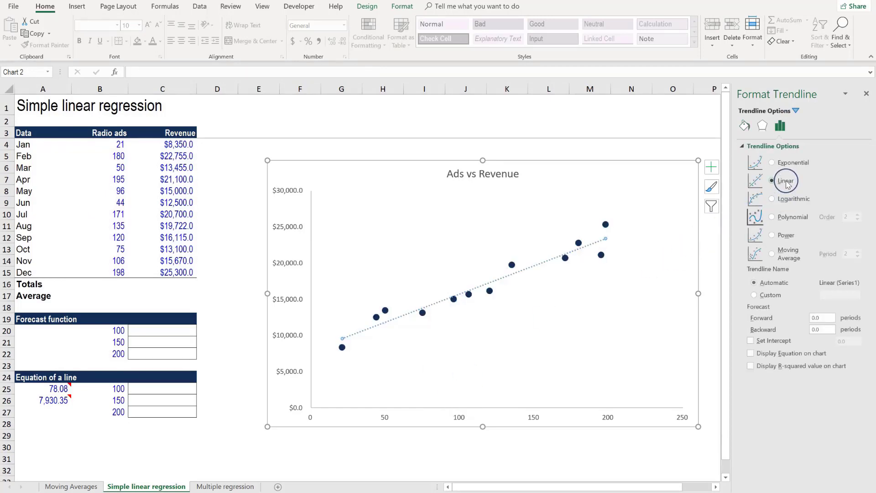
click(792, 336)
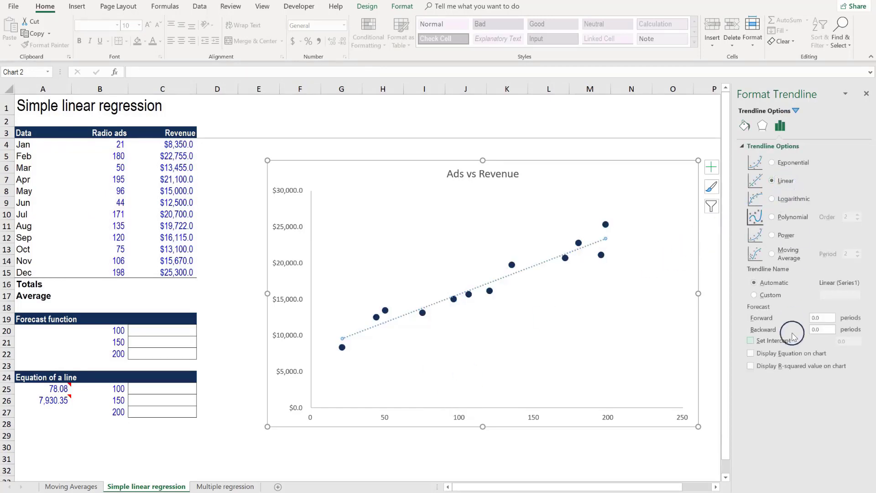
click(791, 356)
click(778, 365)
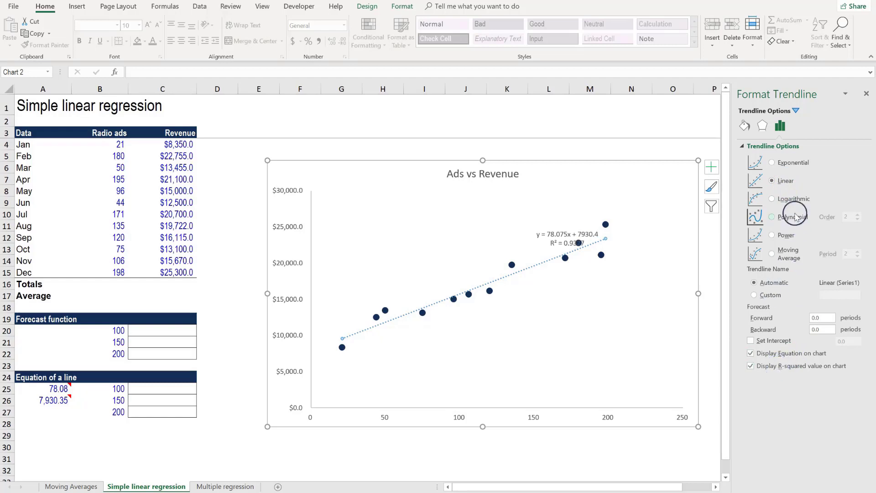
click(866, 94)
Step: Move the equation and R² label below the trendline
click(541, 225)
click(542, 227)
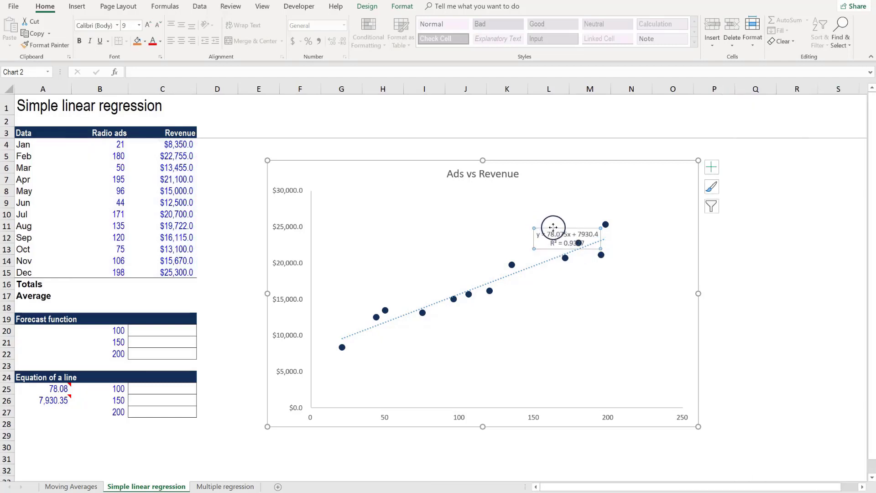
drag(543, 228, 571, 299)
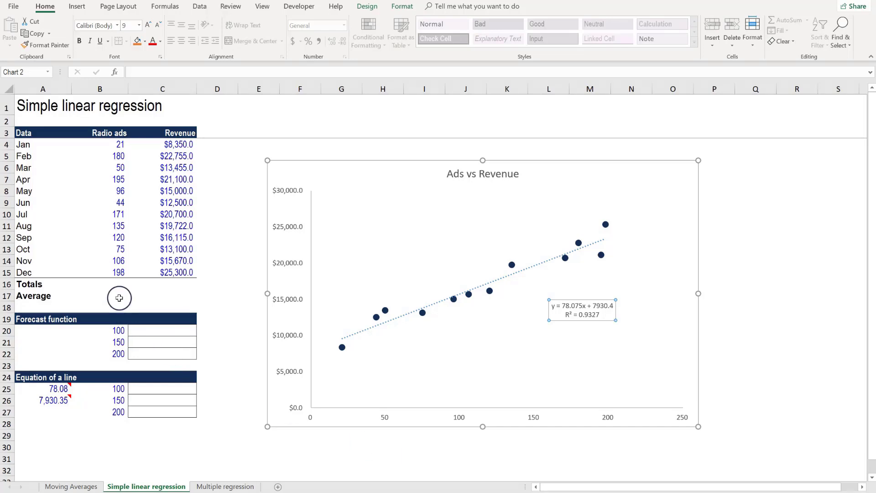
Step: AutoSum B16 and C16 to total Radio ads (1,391) and Revenue ($203,767.0)
click(126, 286)
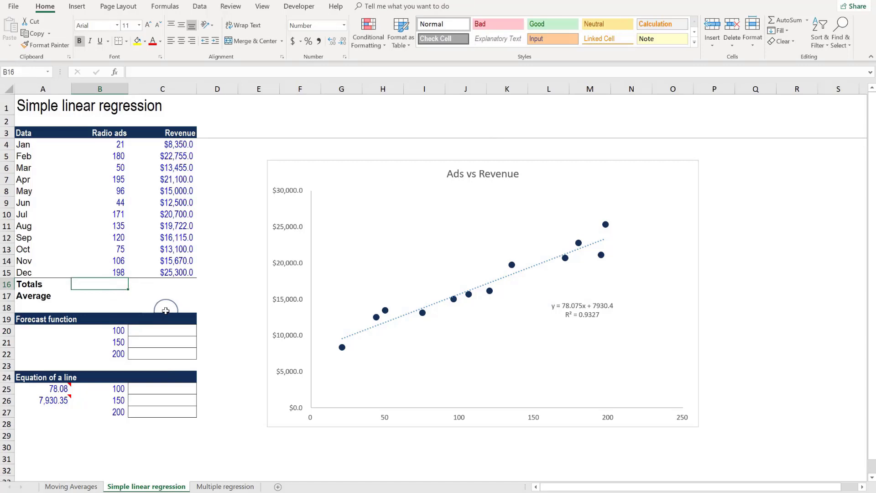
key(alt+equal)
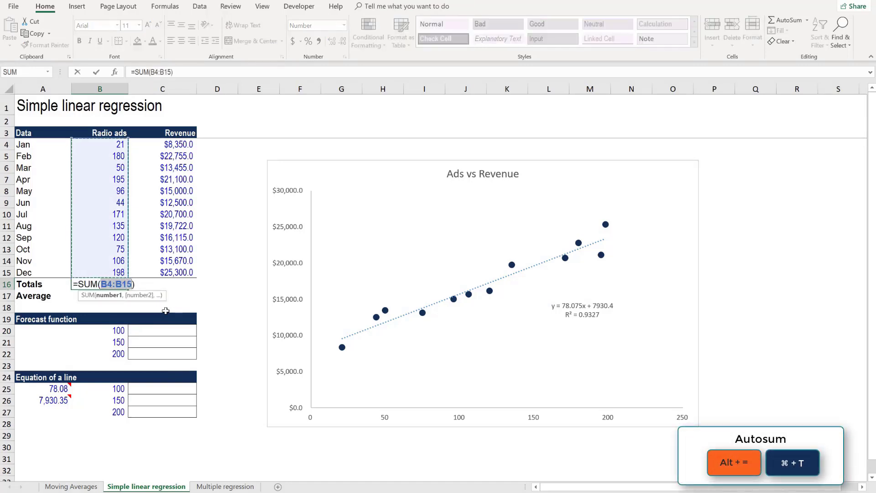
key(Return)
key(Up)
key(Right)
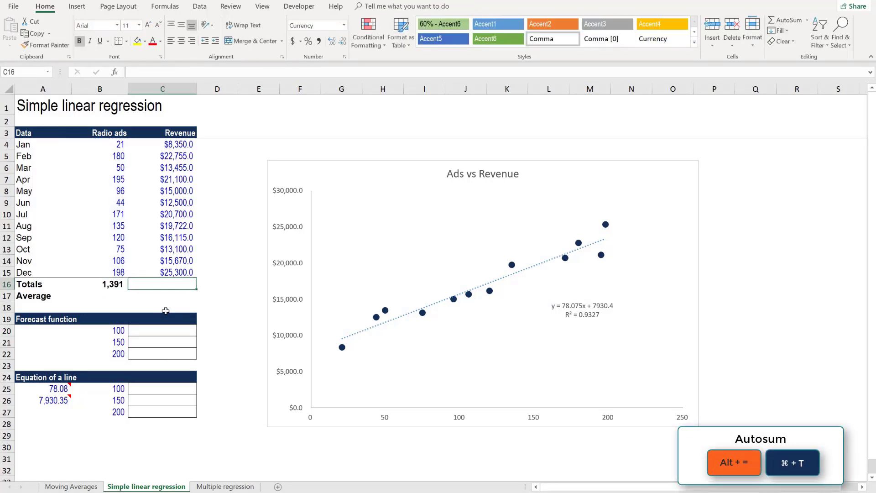
key(alt+equal)
key(Return)
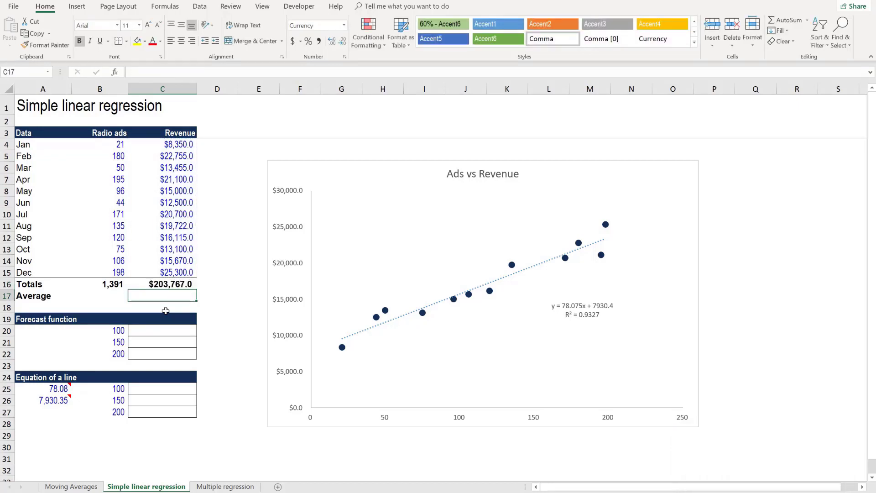
Step: Enter =AVERAGE(B4:B15) in B17 for the Radio ads average of 116
key(Left)
text(=ave)
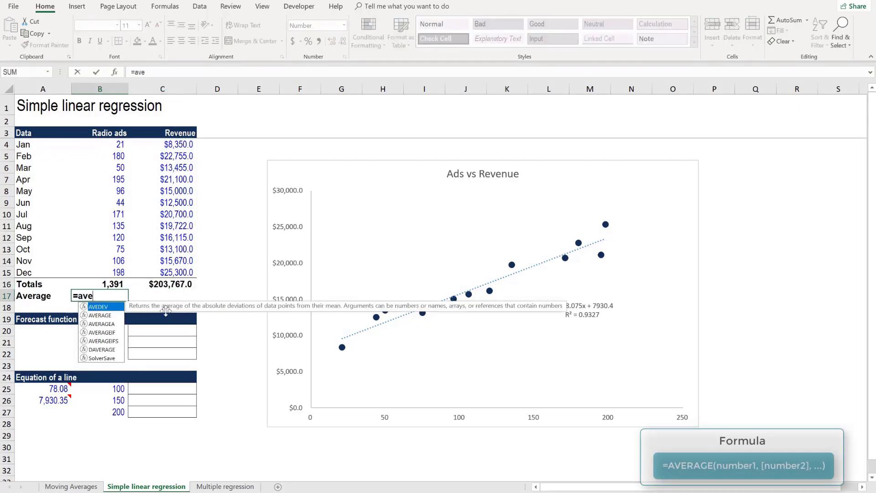
text(rage()
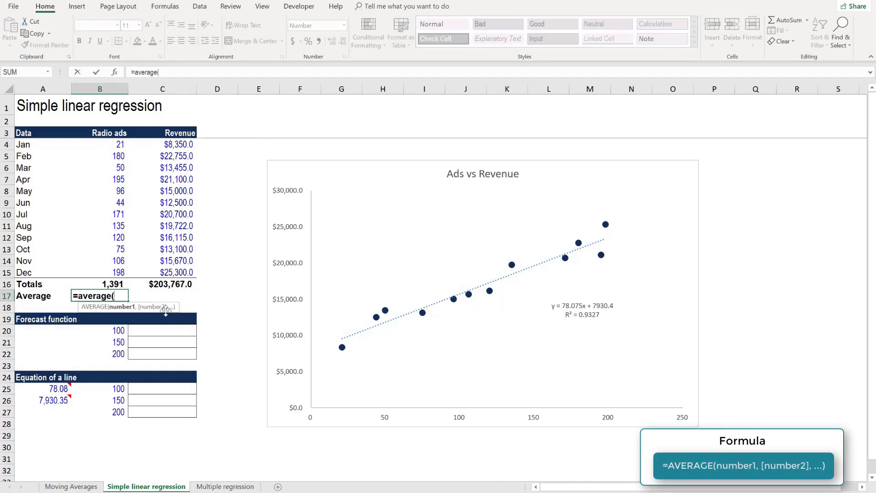
key(Up)
key(Up)
key(shift+Down)
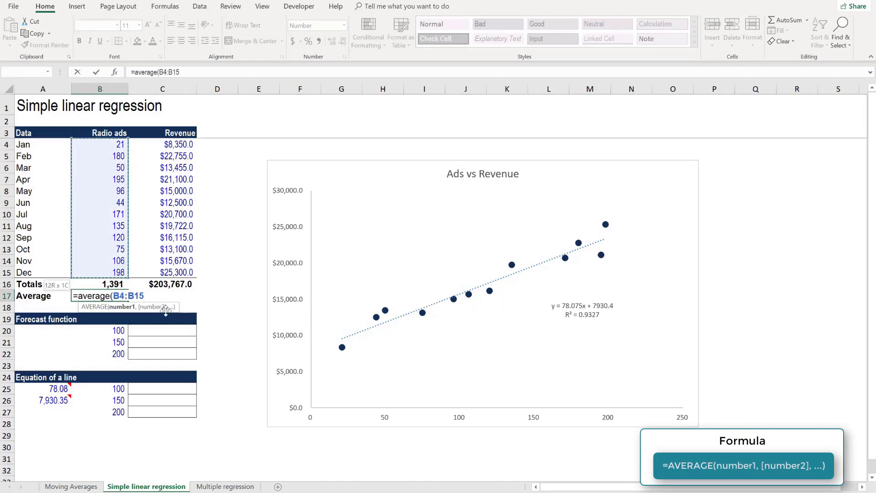
text())
key(Return)
key(Up)
Step: Enter =AVERAGE(C4:C15) in C17 for the Revenue average of $16,980.6
key(Right)
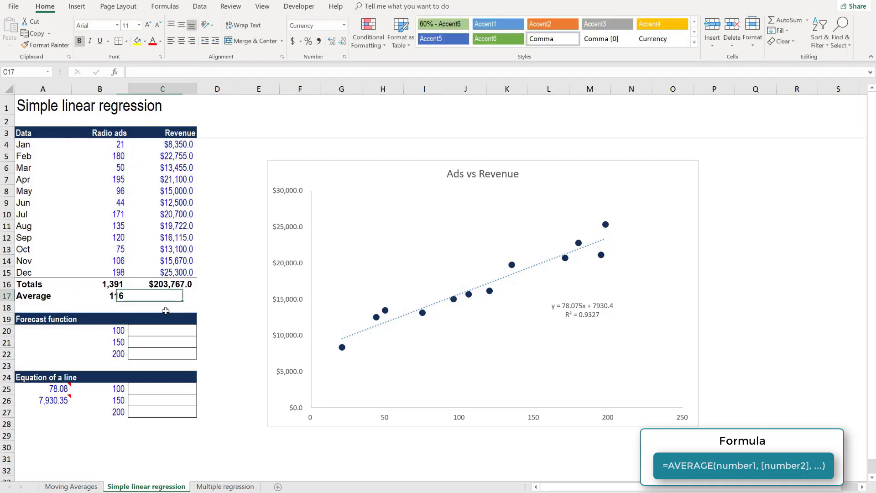
text(=average)
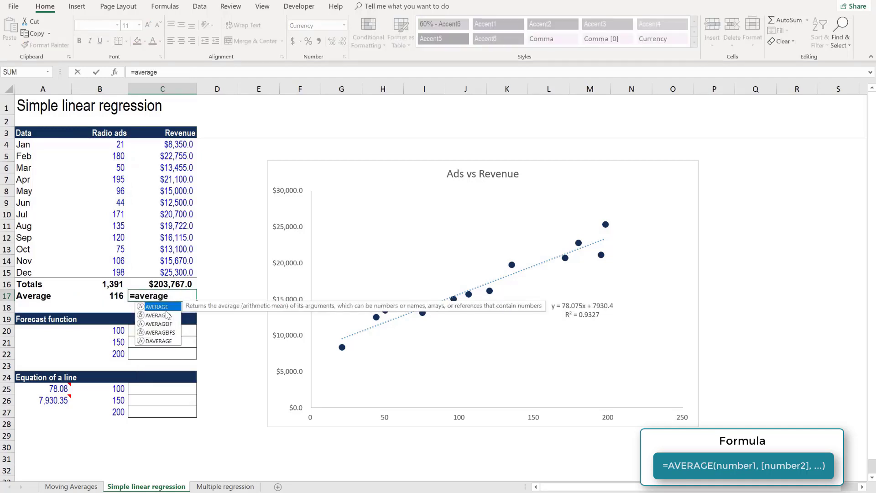
text(()
key(Up)
key(Up)
key(ctrl+shift+Up)
key(shift+Down)
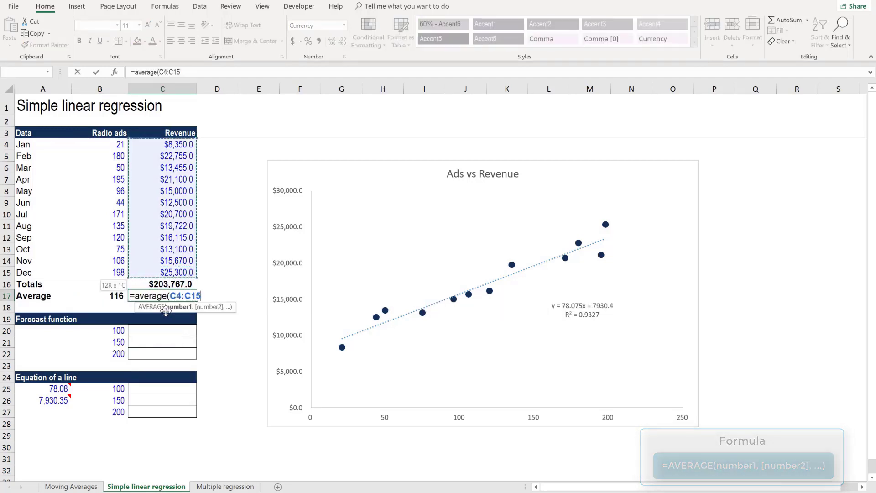
text())
key(Return)
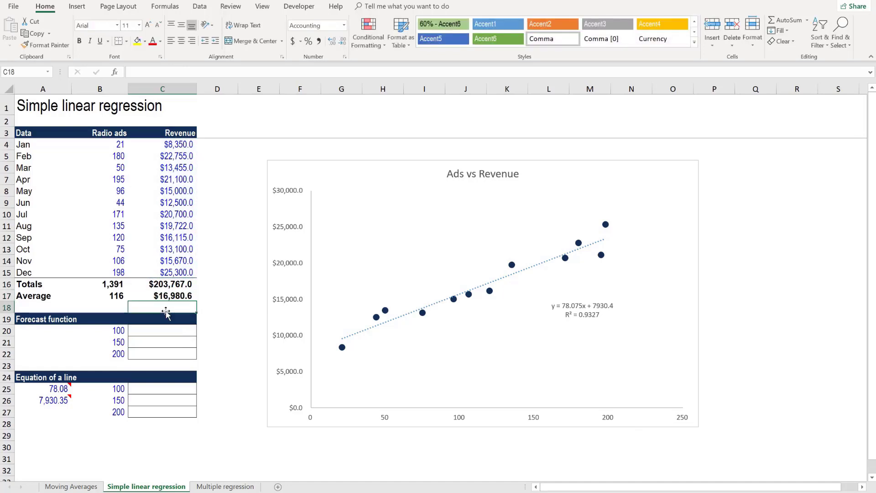